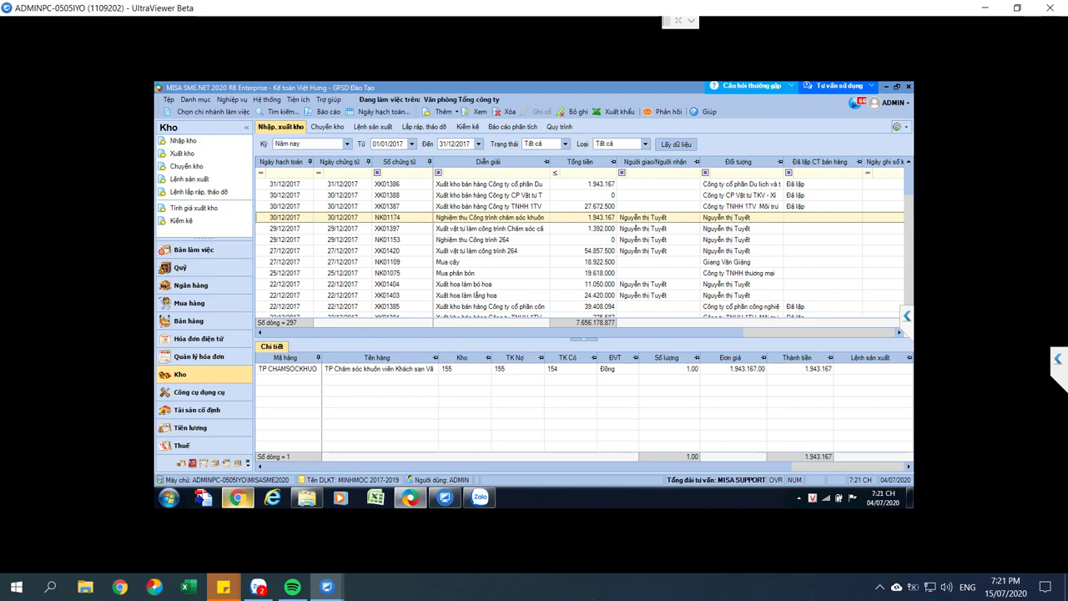
- Examine the 2017 Bảng cân đối tài khoản report, from account 111 through the accounts on page 2
mouse_move(238, 498)
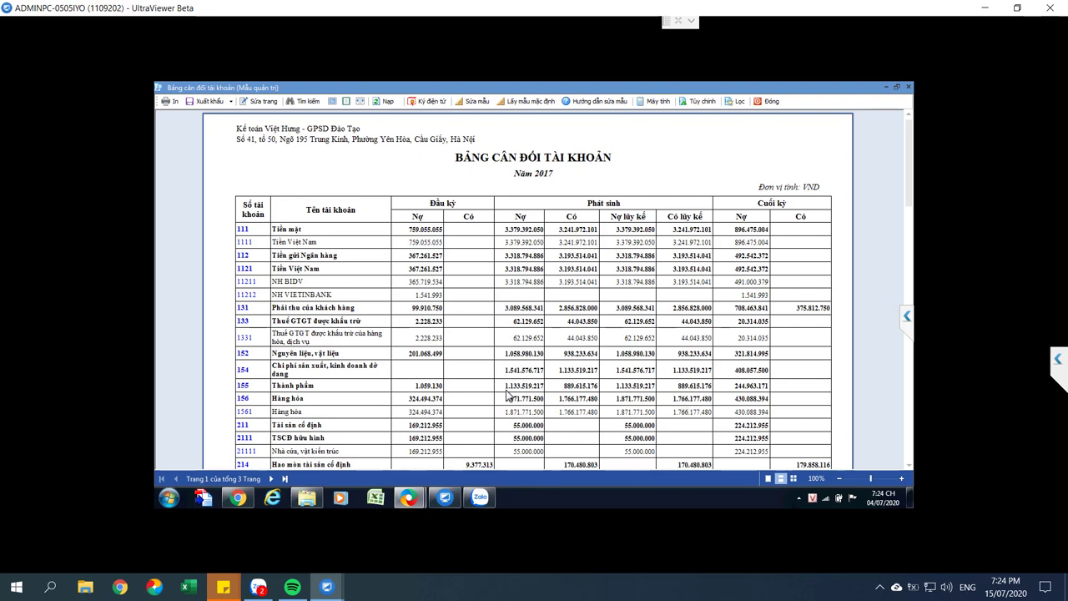
scroll(509, 397, "down", 5)
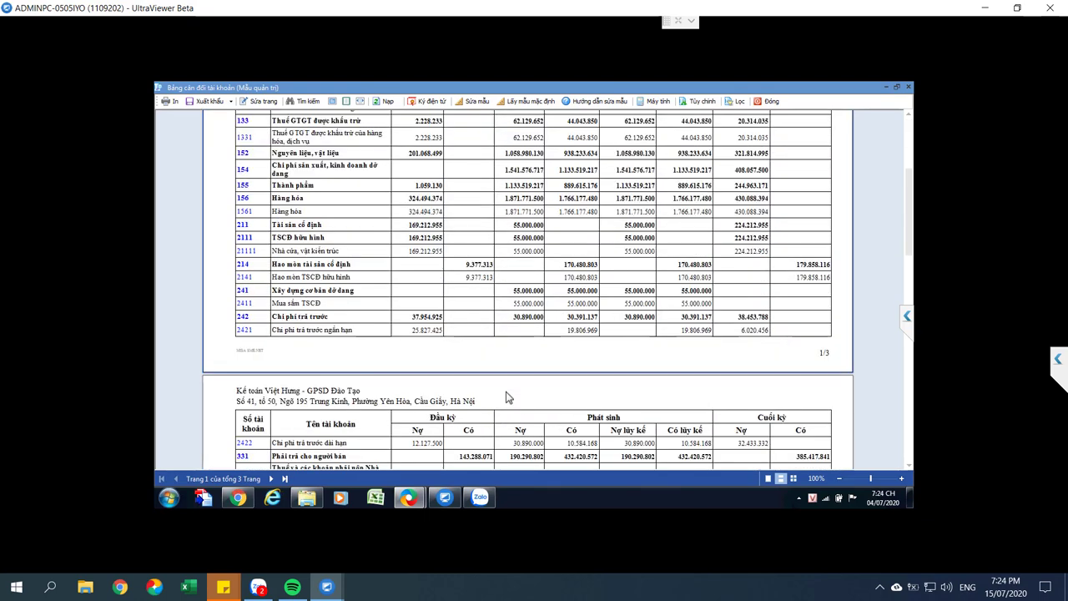
scroll(509, 397, "down", 3)
scroll(508, 397, "down", 3)
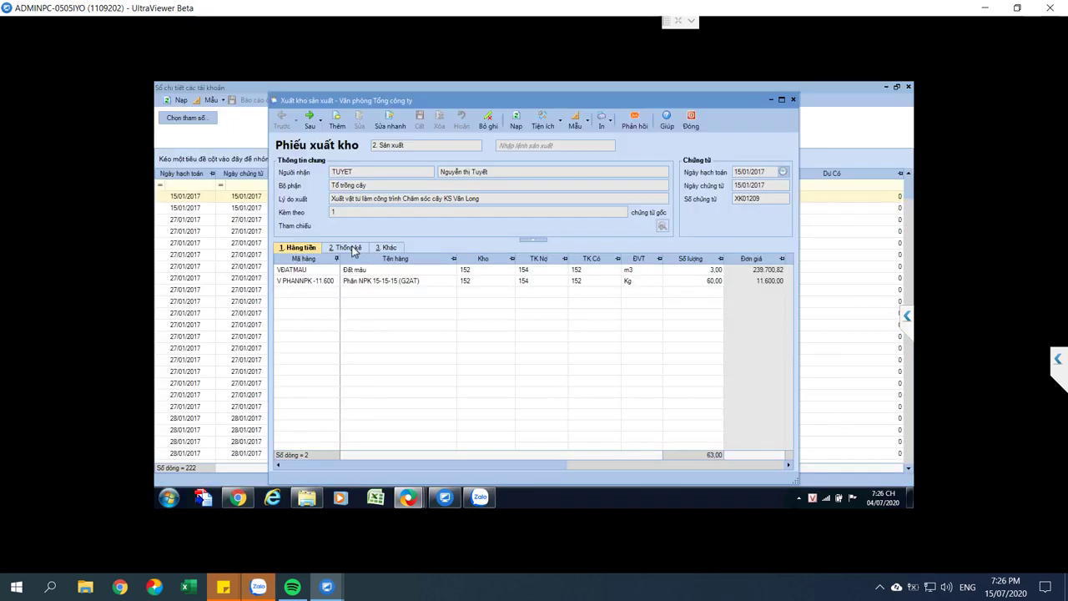
- Check the Thống kê and Hàng tiền details of the materials on production issue slip XK01209
left_click(349, 247)
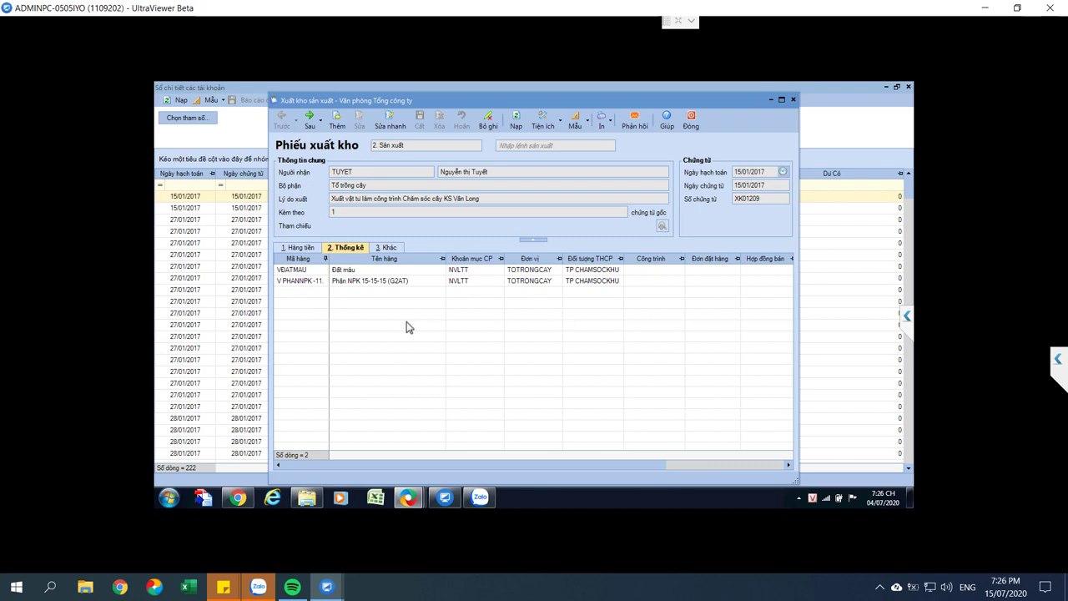
left_click(364, 283)
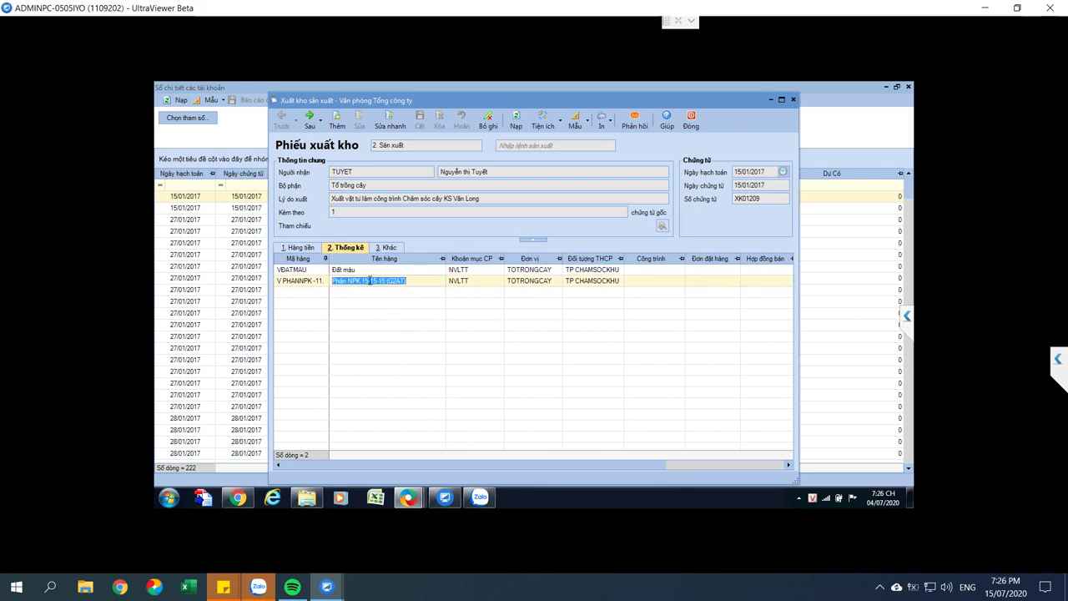
left_click(301, 248)
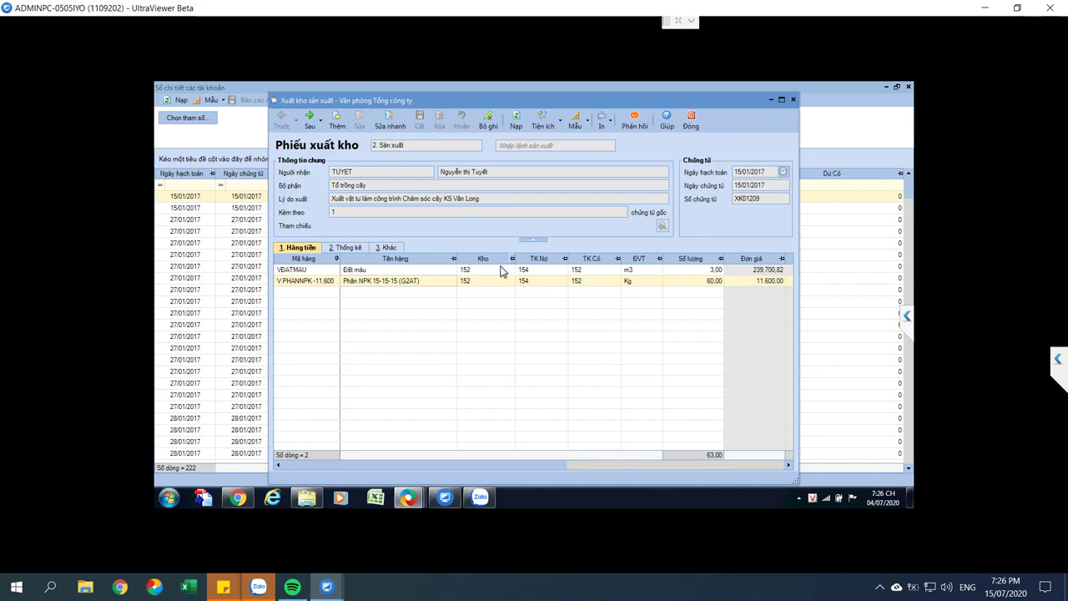
left_click(356, 248)
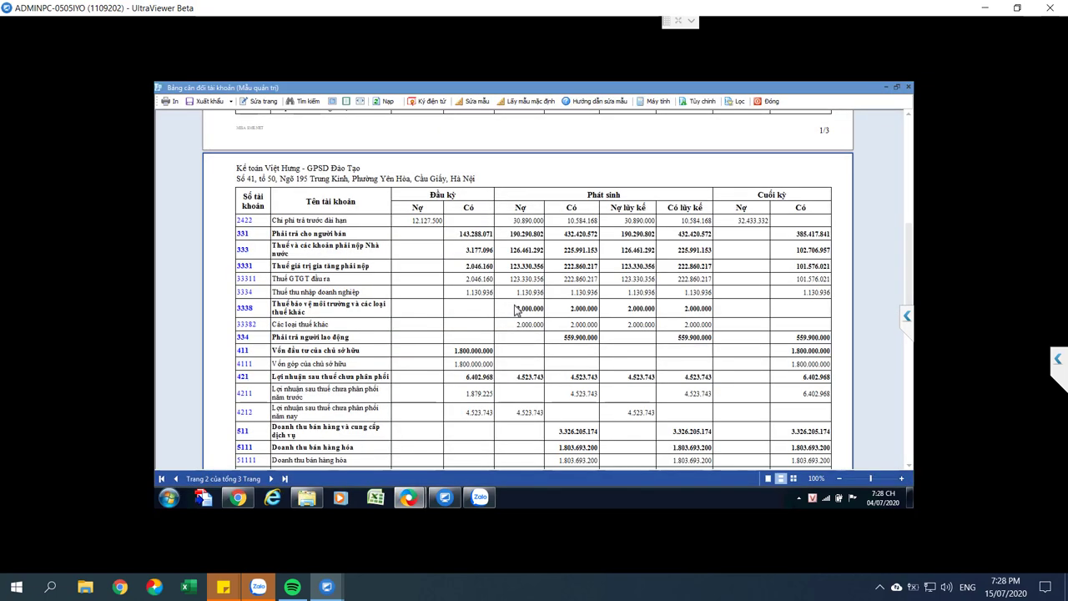
- Close the Bảng cân đối tài khoản report and open the Khoản mục chi phí category list
scroll(515, 310, "up", 5)
left_click(768, 101)
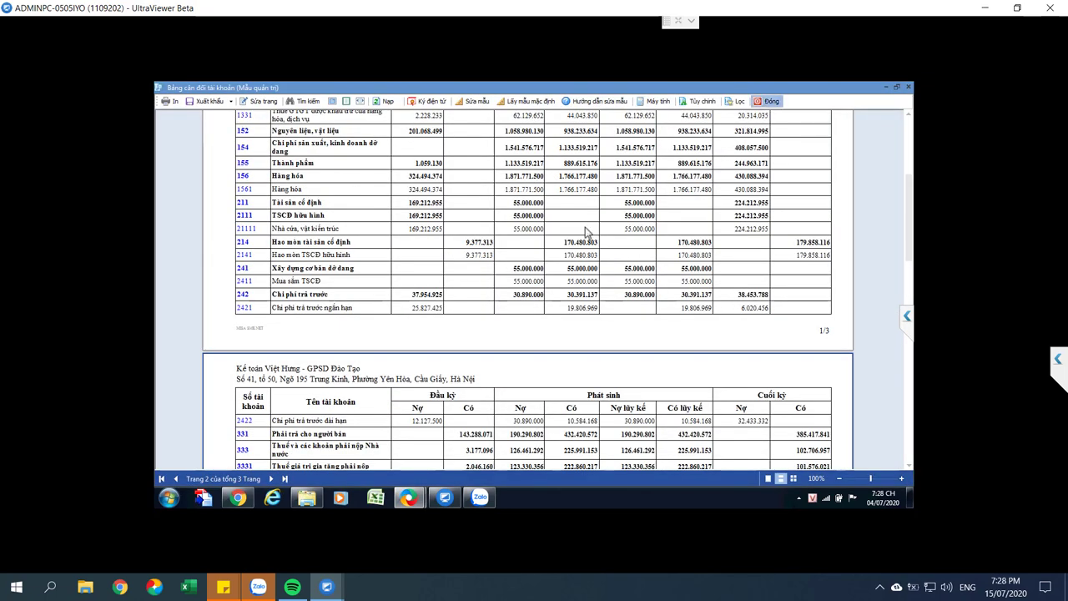
left_click(196, 100)
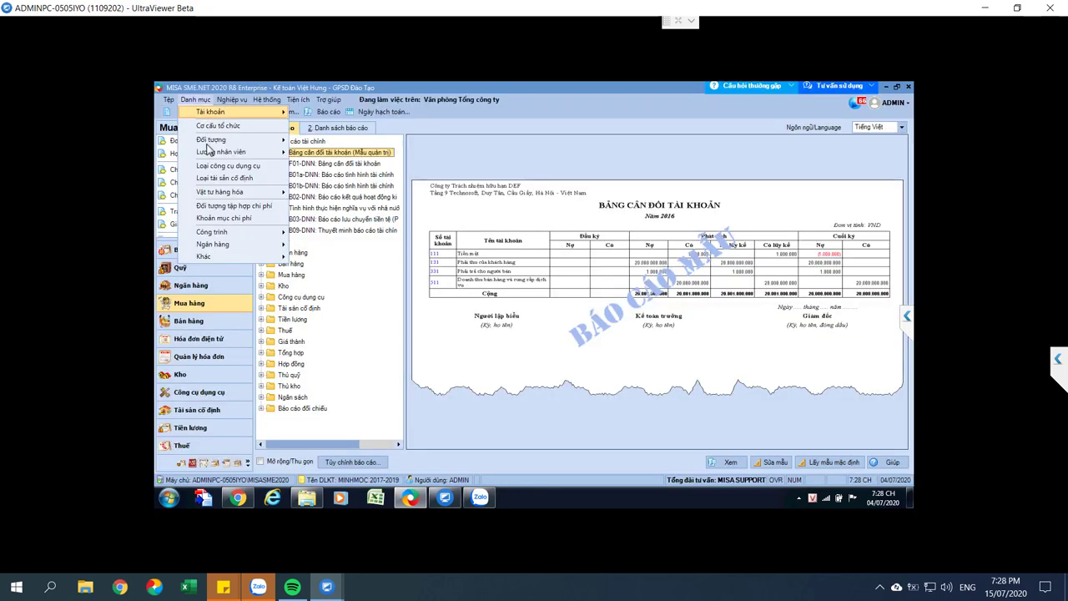
left_click(225, 217)
scroll(401, 407, "down", 5)
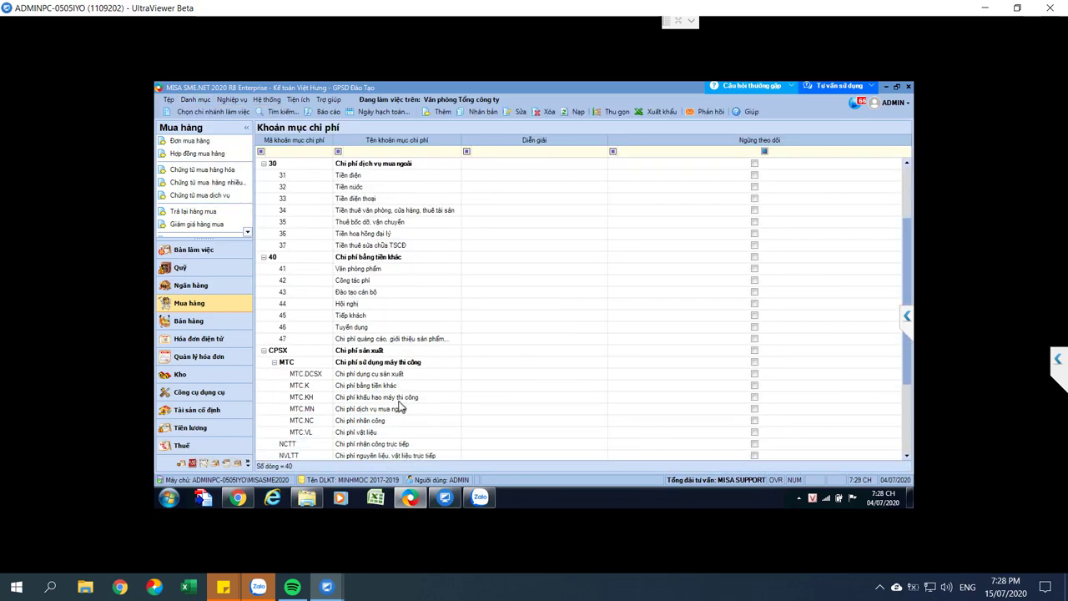
scroll(383, 396, "down", 2)
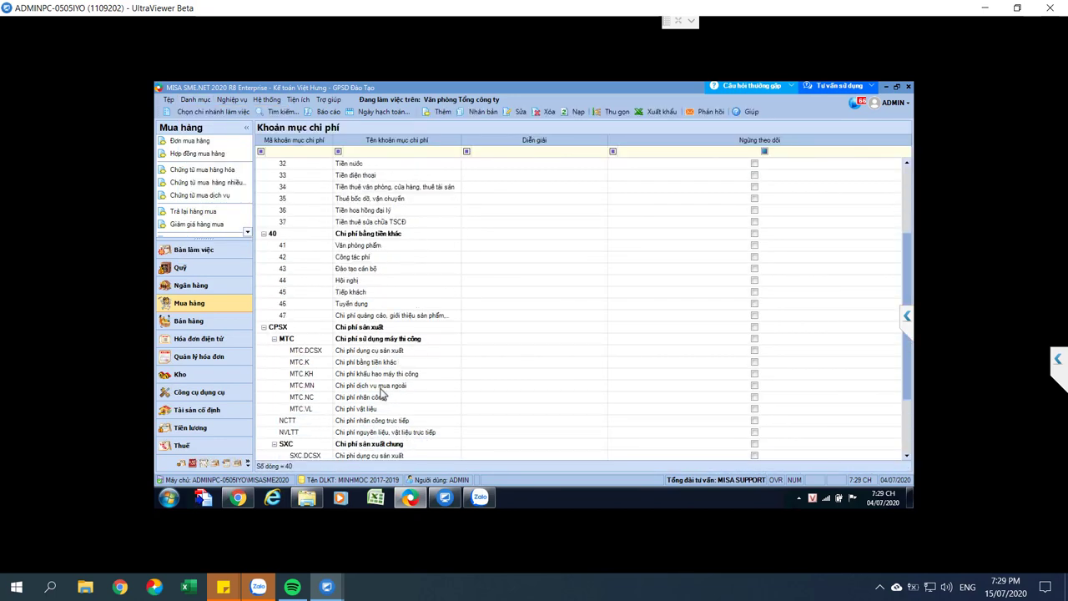
- Review the NCTT, NVLTT and SXC items in the production cost group of the Khoản mục chi phí list
left_click(307, 421)
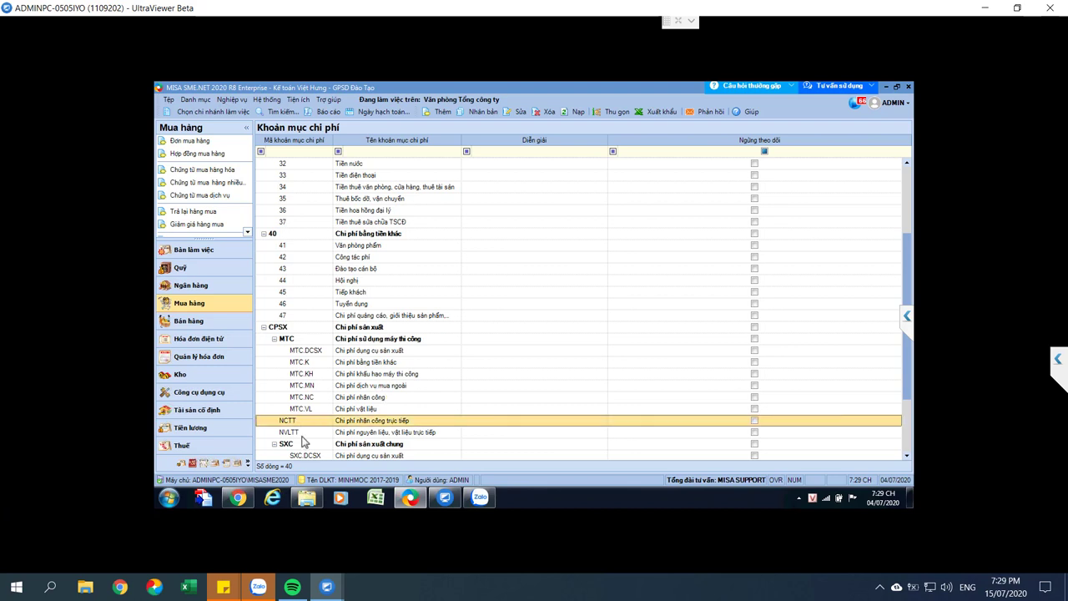
scroll(304, 444, "down", 3)
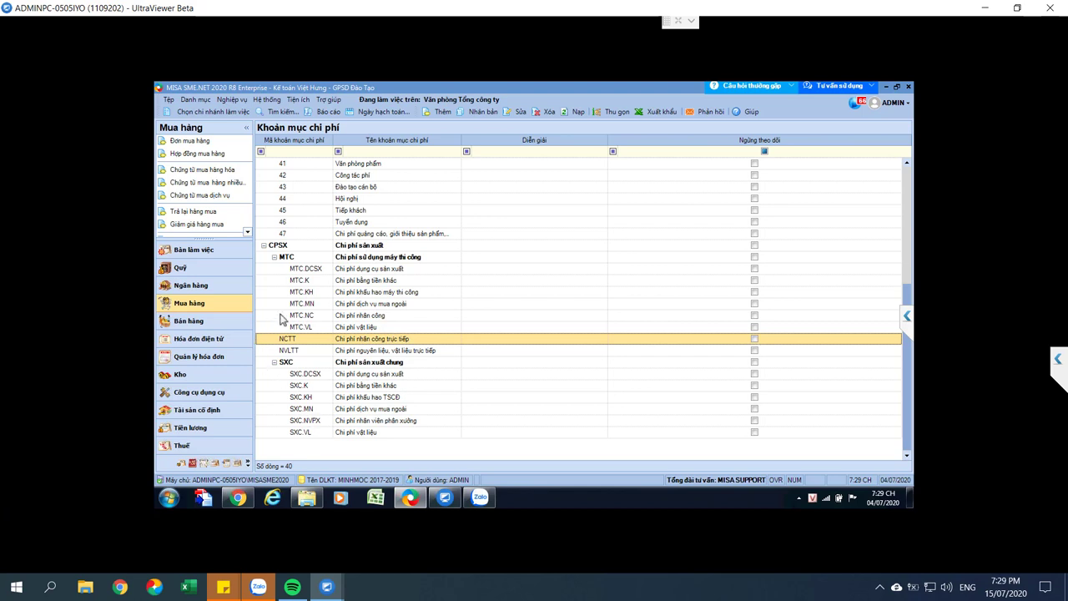
left_click(196, 99)
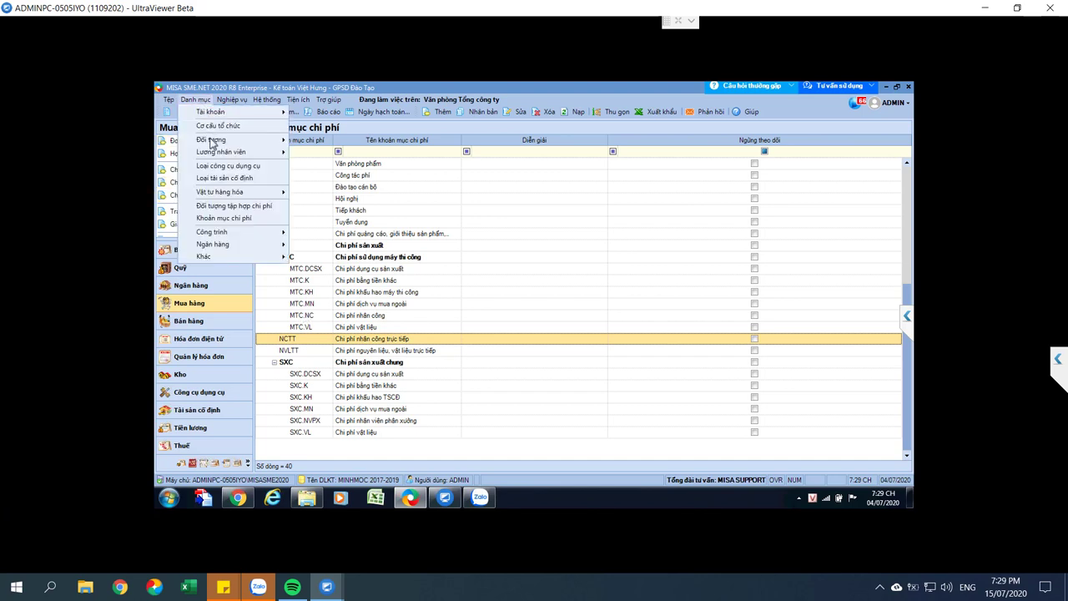
left_click(226, 220)
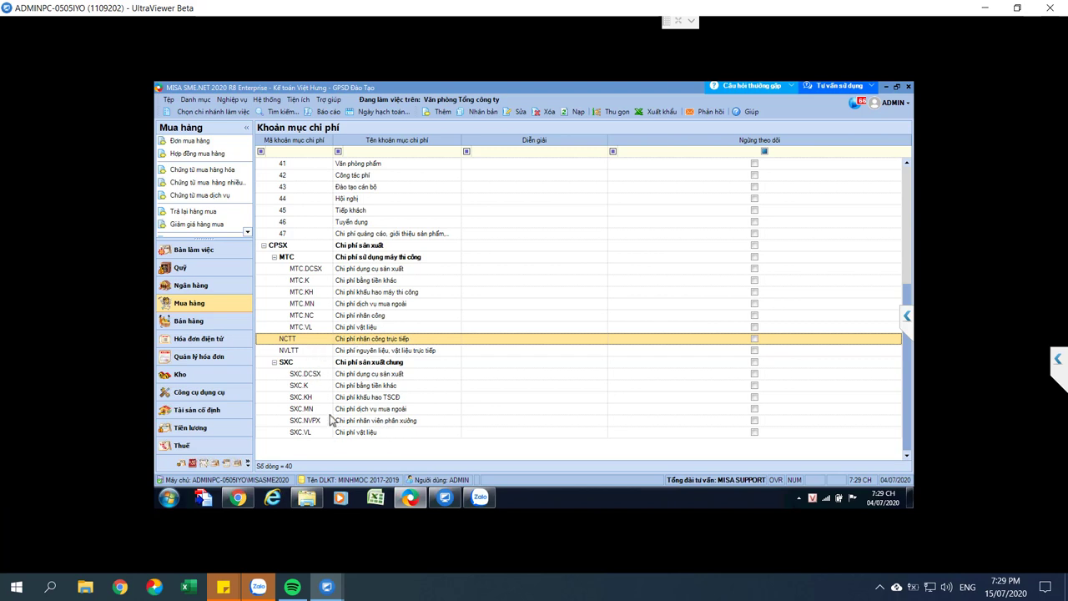
- Try to add cost item NVLTT.TP named "NVL cho thành phẩm" under NVLTT, declining the transfer of NVLTT's existing postings to it
left_click(299, 353)
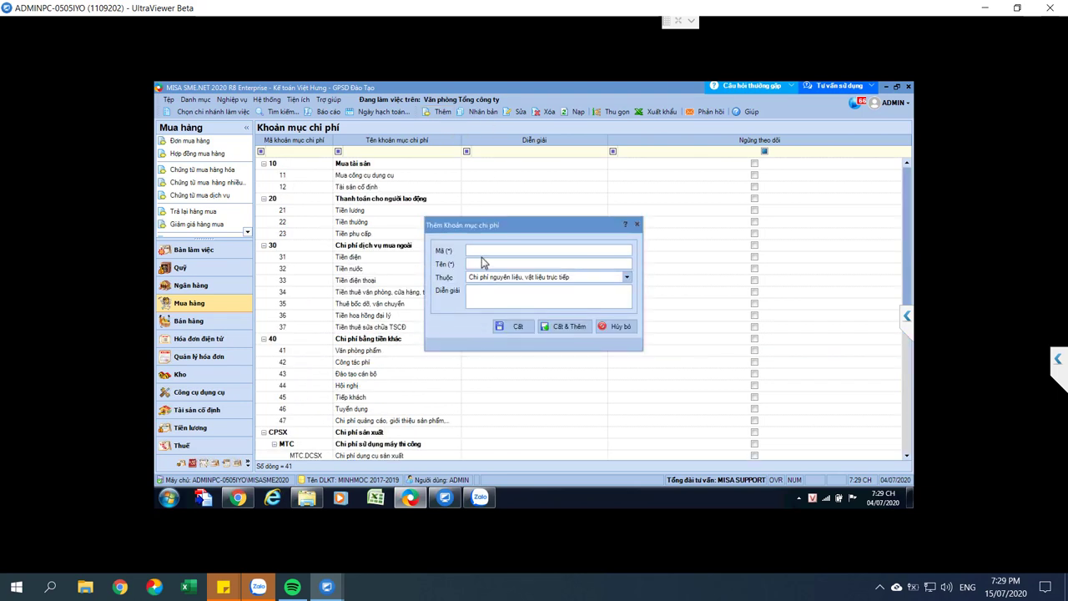
type("NVLTT.TPNVL cho thành phẩm")
left_click(513, 326)
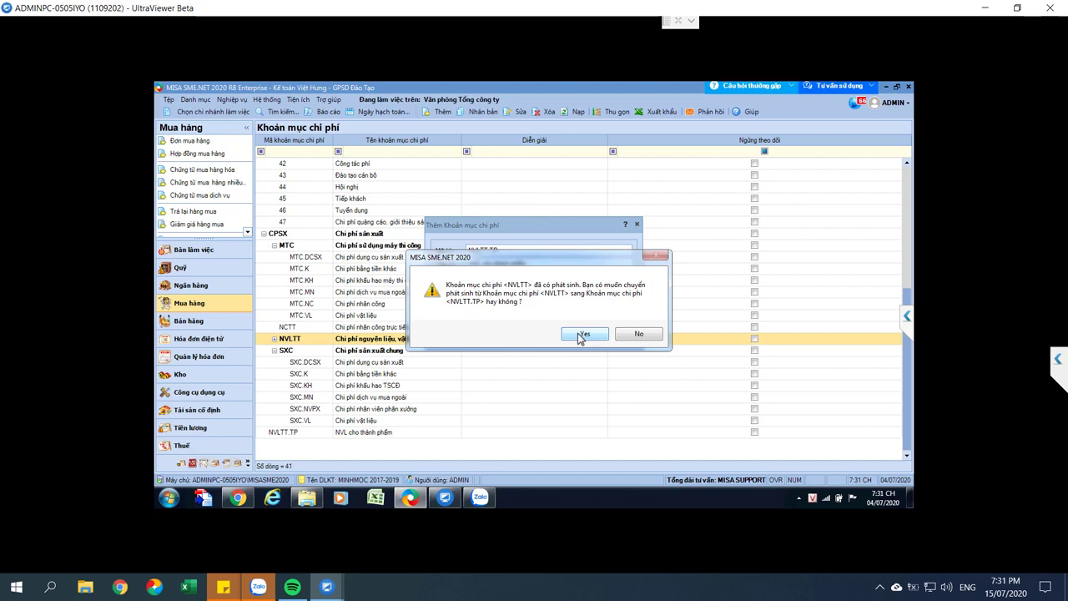
left_click(632, 336)
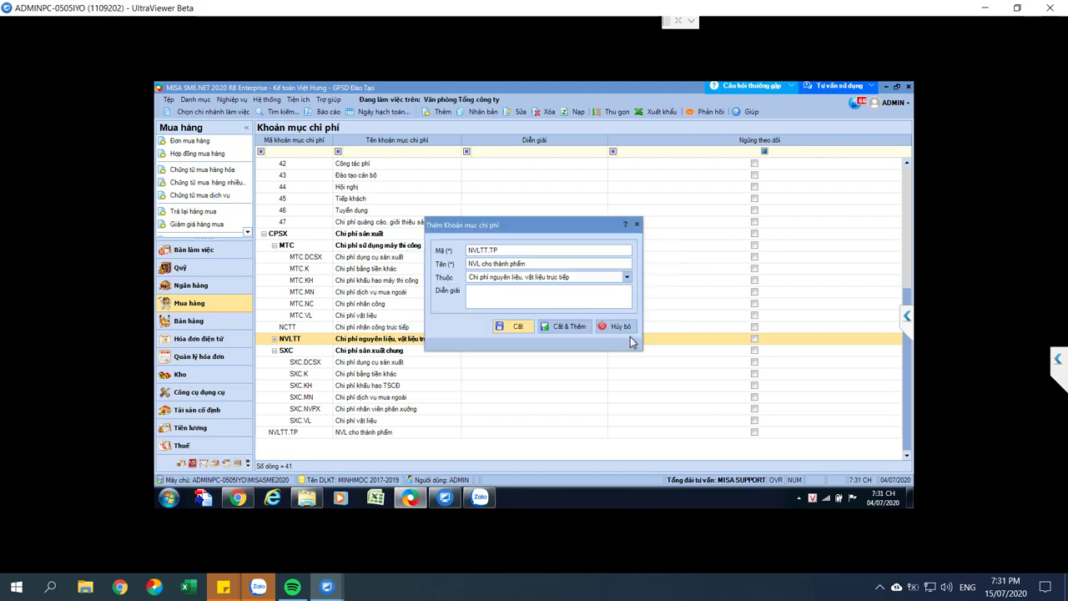
- Change the code of the cost item being added to NVLTT.DV
left_click(507, 250)
left_click(507, 250)
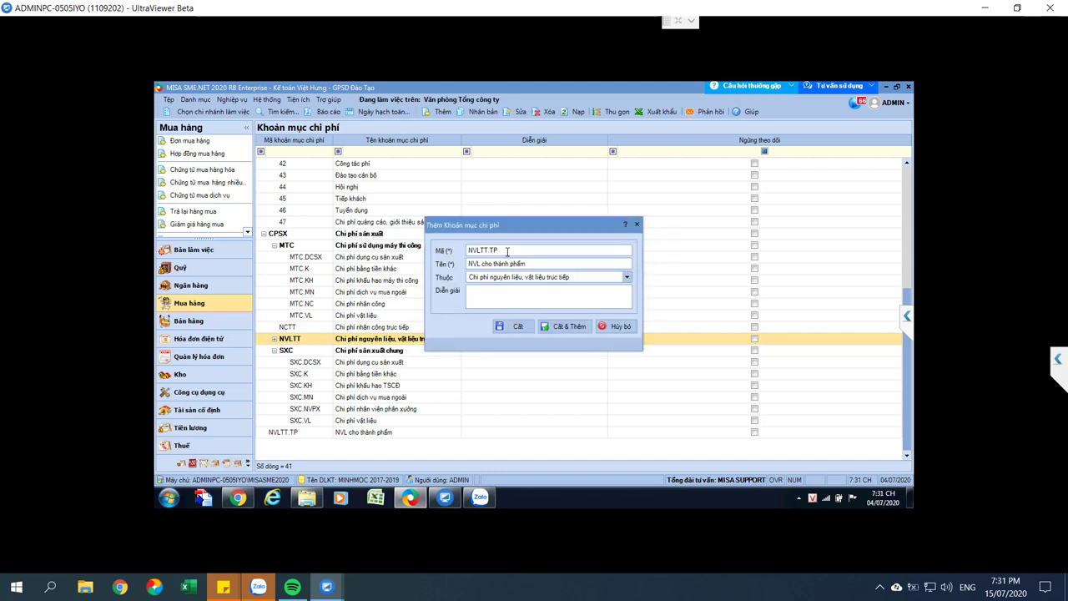
key("BackSpace")
key("BackSpace")
key("BackSpace")
type(".DV")
- Change the item's name to "NVL cho giá thành dịch vụ" and save it, accepting the transfer of NVLTT's existing postings
left_click(536, 264)
key("BackSpace")
key("BackSpace")
key("BackSpace")
key("BackSpace")
key("BackSpace")
key("BackSpace")
key("BackSpace")
key("BackSpace")
key("BackSpace")
key("BackSpace")
type("giá thành dịch vụ")
left_click(518, 326)
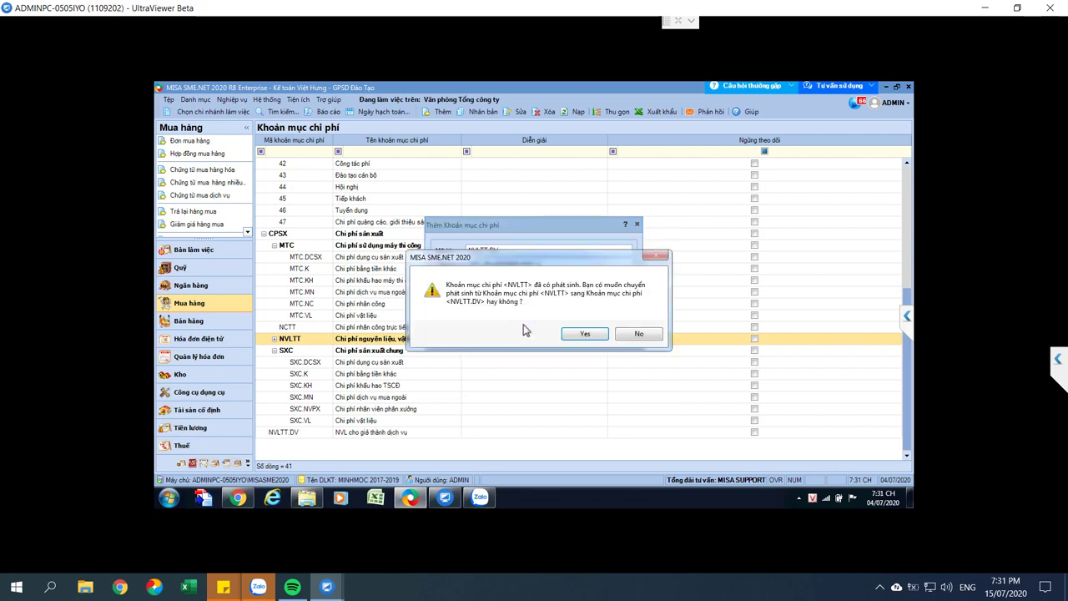
left_click(585, 333)
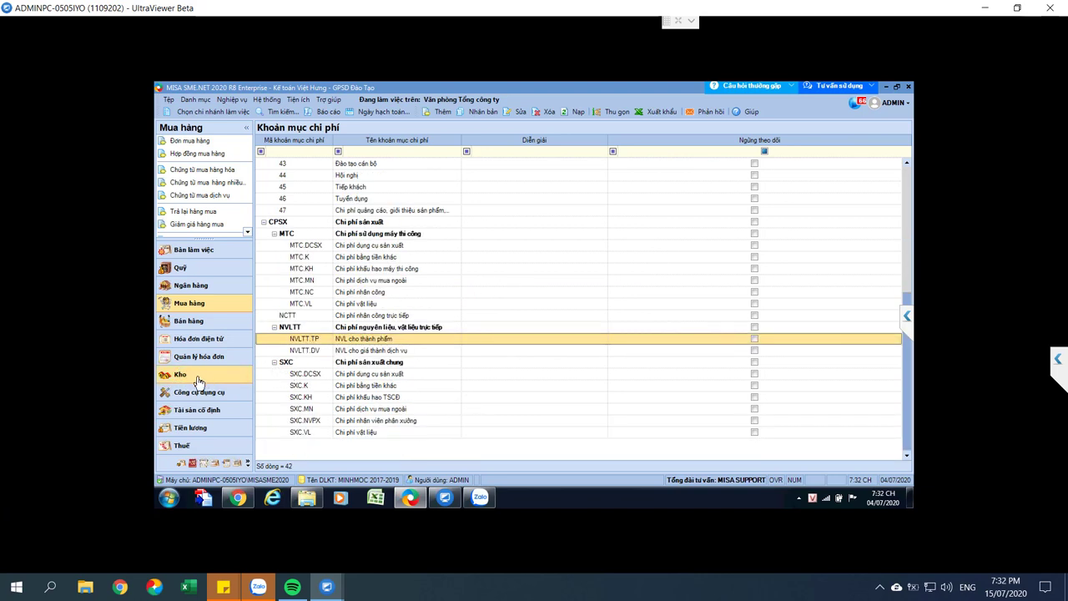
- Review the NVLTT group and its sub-items NVLTT.TP and NVLTT.DV in the cost item list
left_click(316, 351)
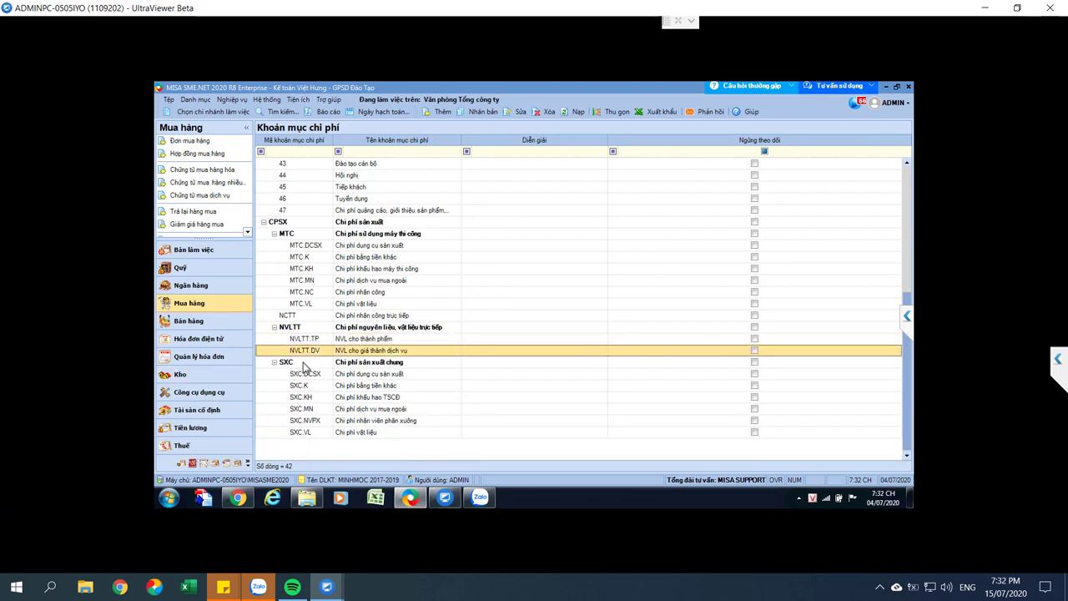
left_click(314, 340)
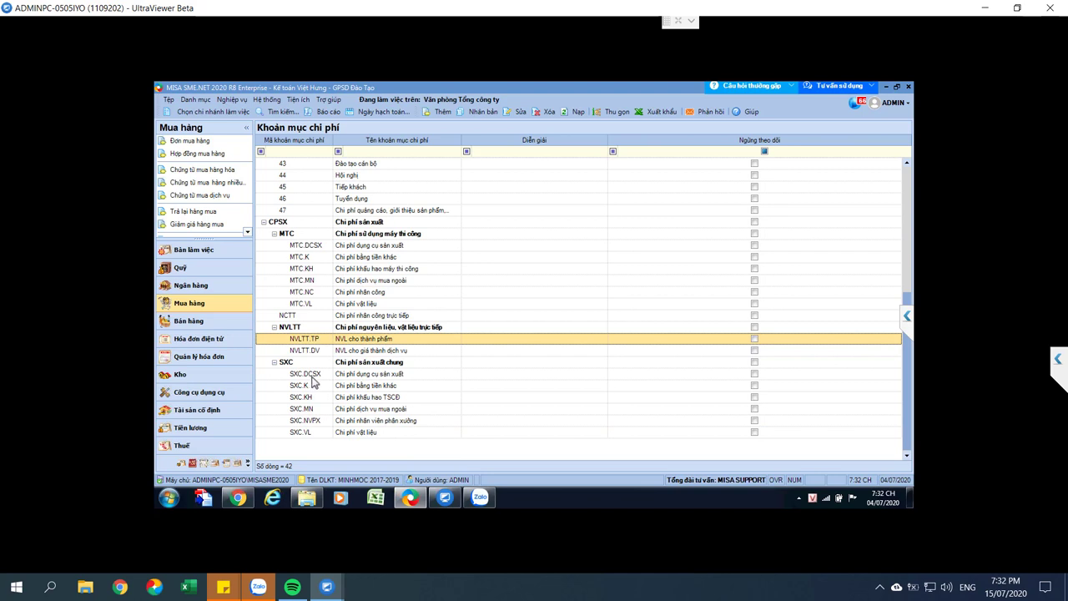
left_click(298, 331)
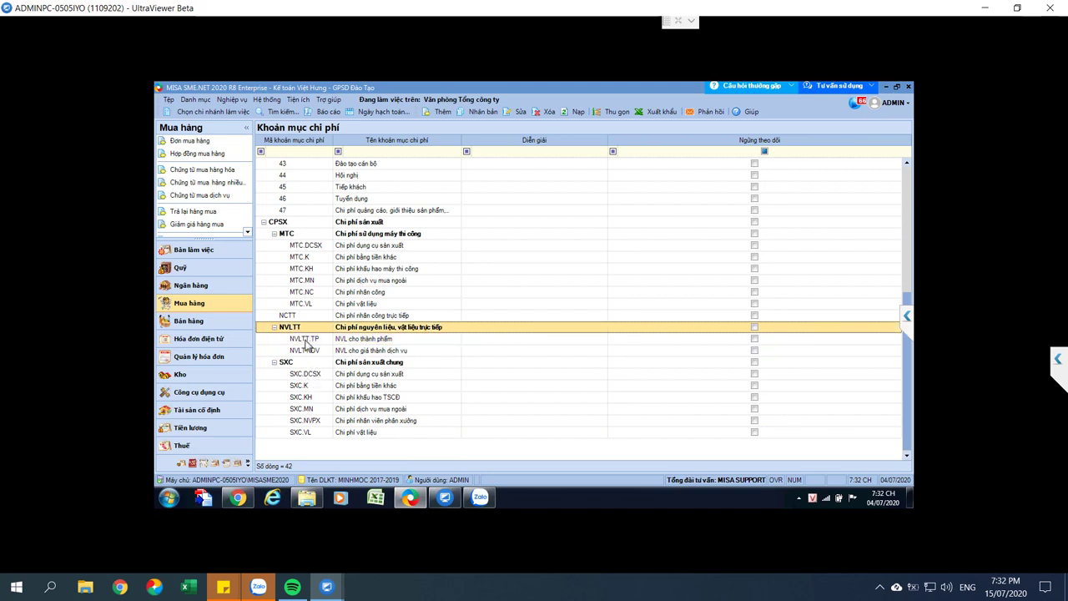
left_click(304, 339)
left_click(318, 352)
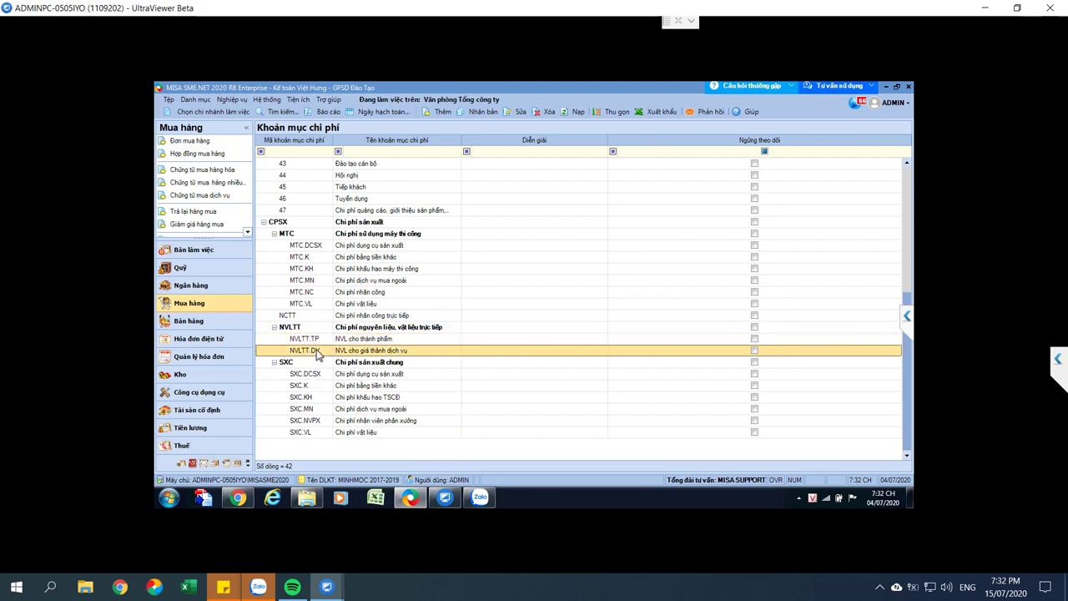
left_click(302, 317)
left_click(442, 112)
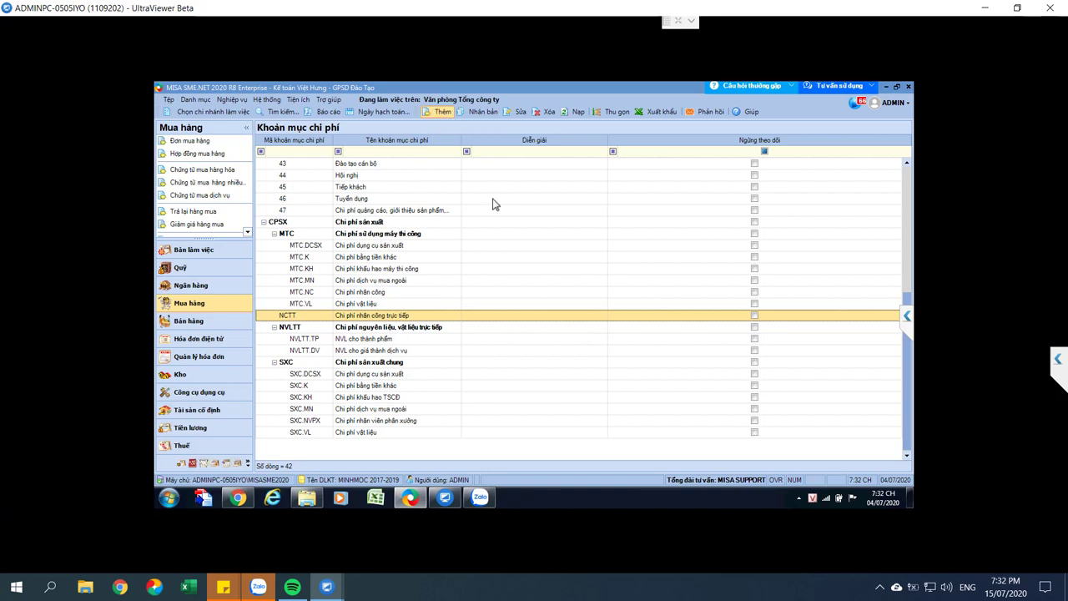
left_click(607, 327)
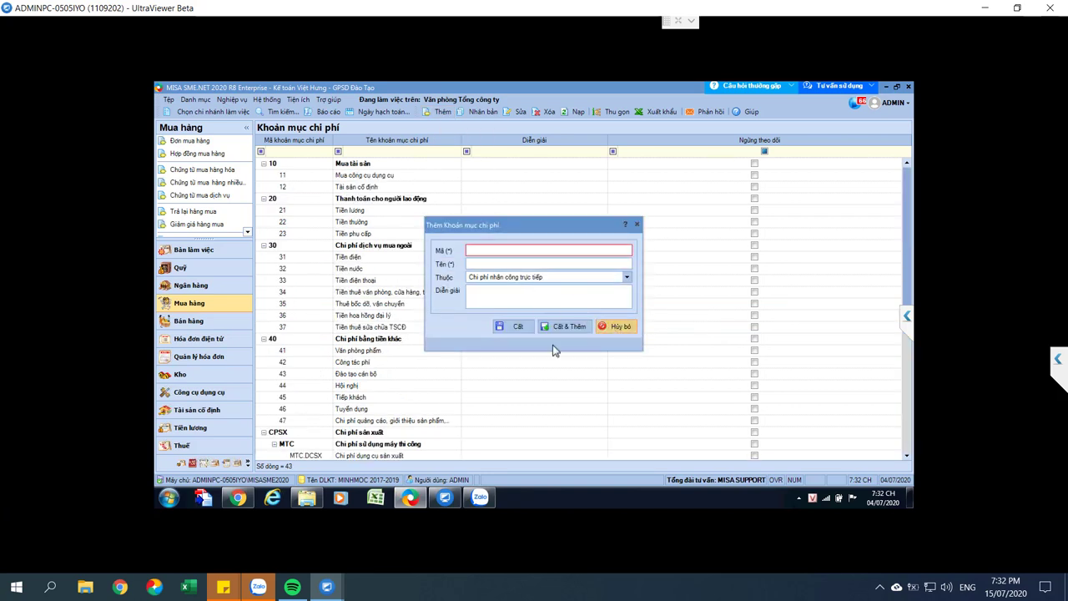
- Examine the production cost items from the MTC group down to the SXC group in the Khoản mục chi phí list
left_click(380, 409)
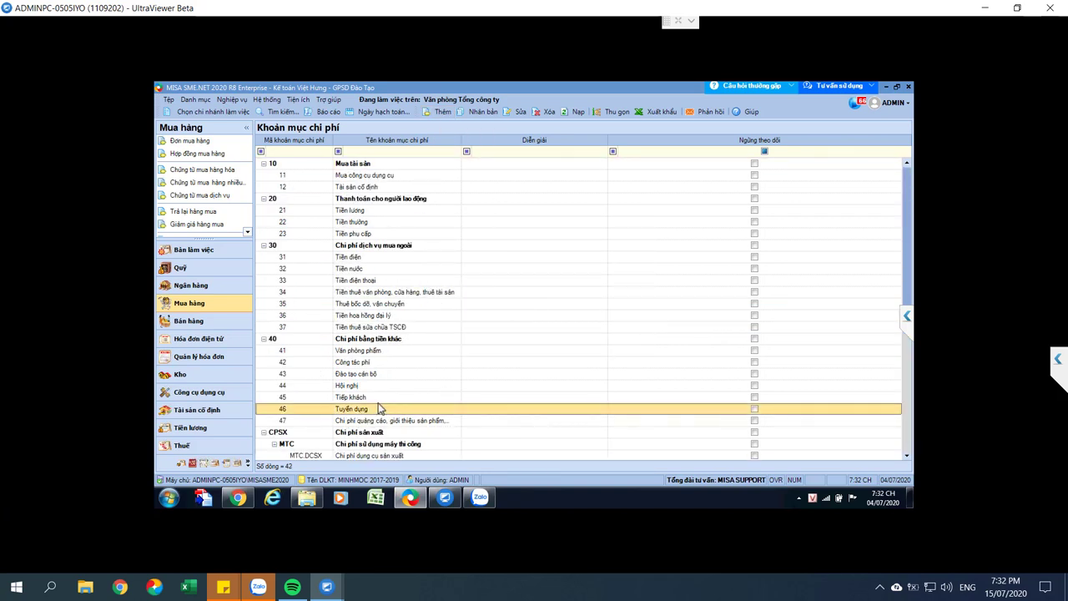
scroll(382, 408, "down", 1)
scroll(384, 409, "down", 2)
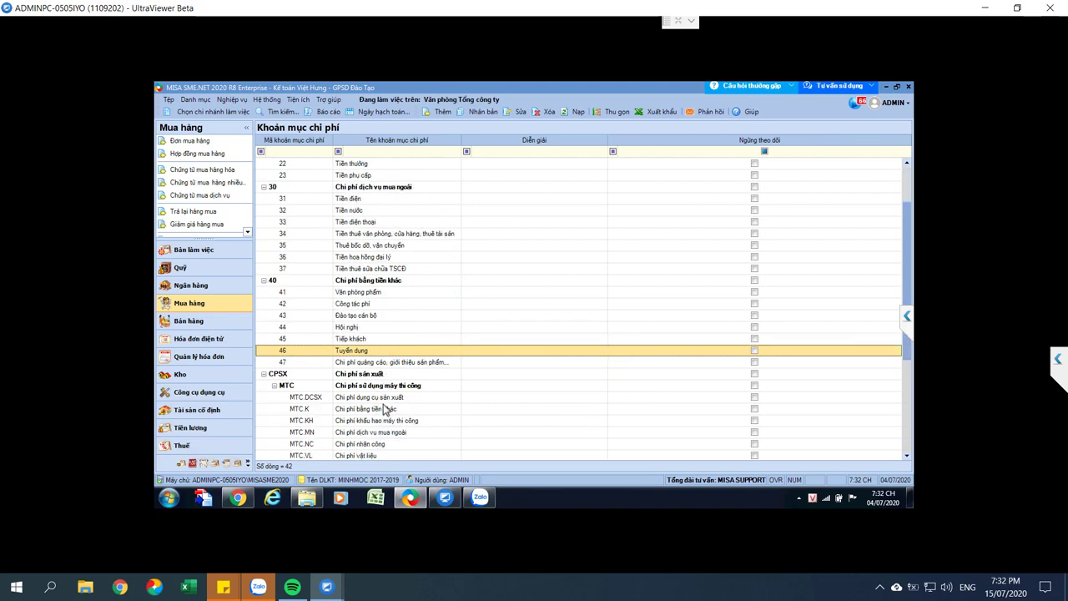
scroll(387, 407, "down", 1)
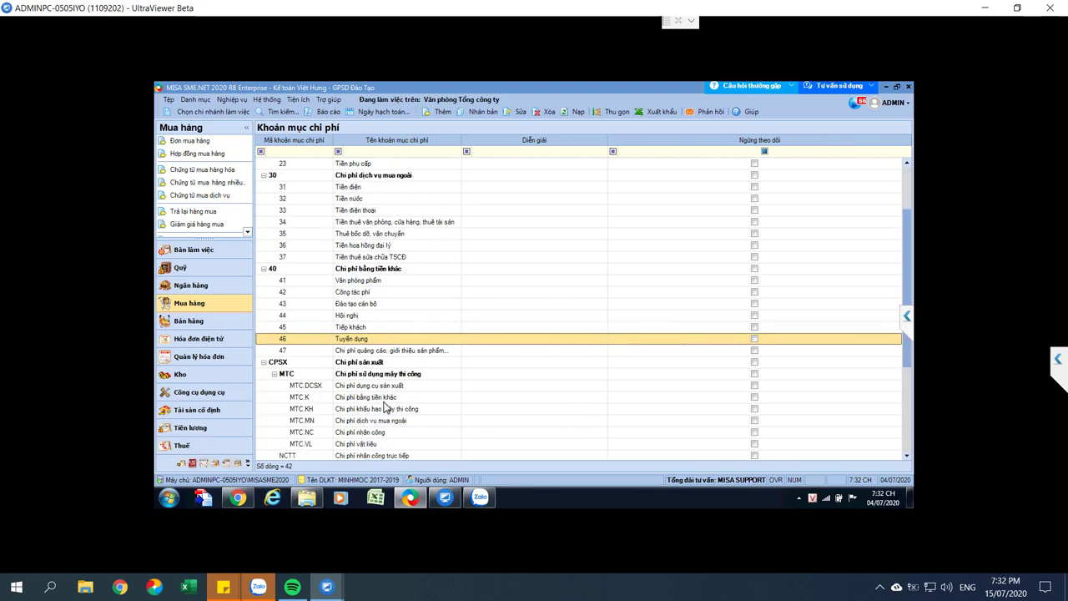
left_click(307, 387)
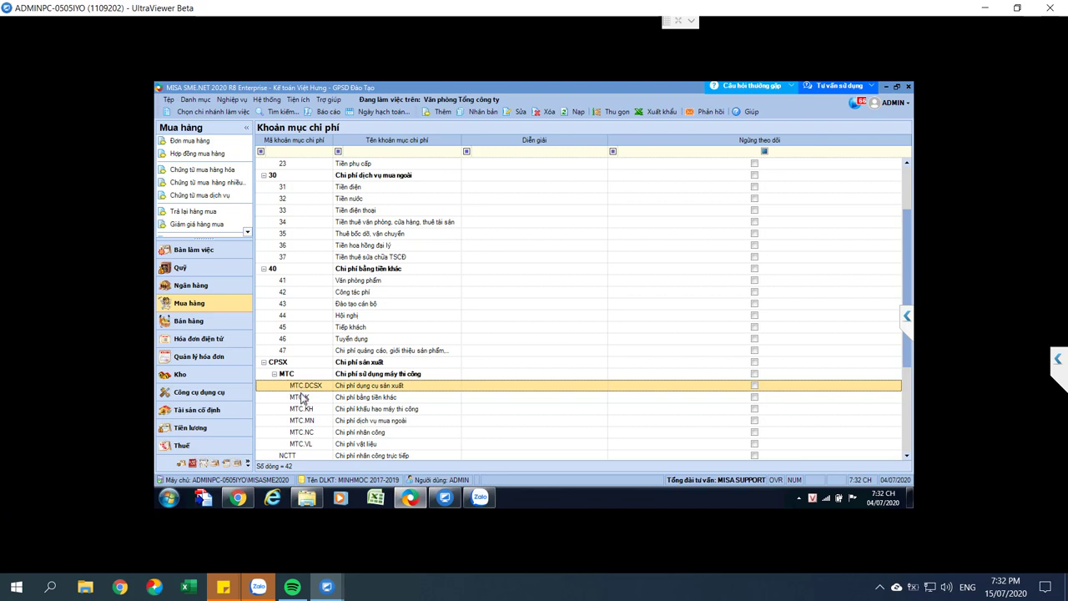
scroll(326, 424, "down", 2)
scroll(333, 422, "down", 1)
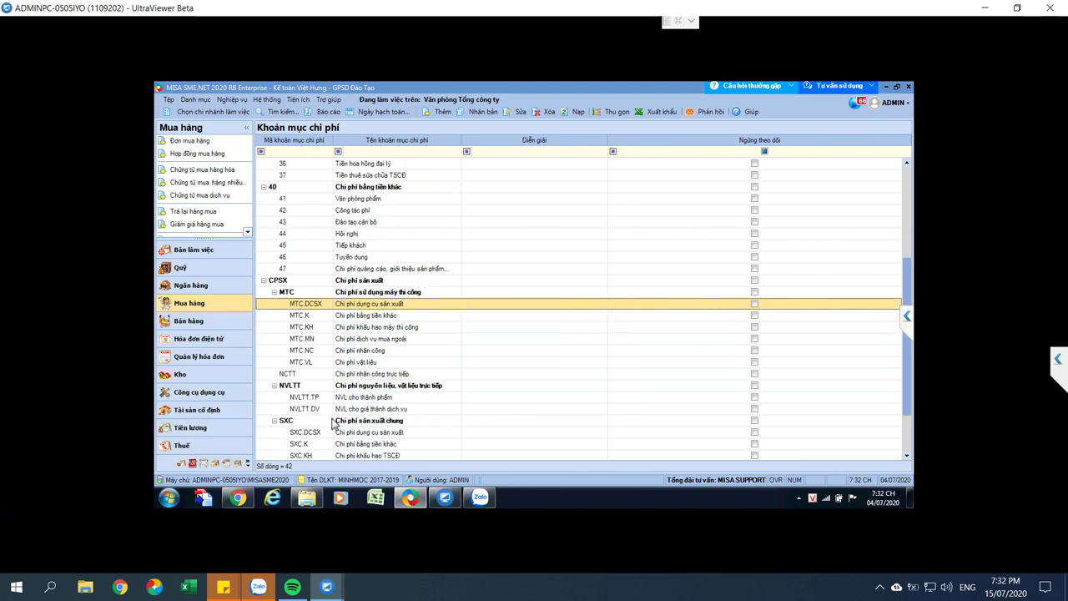
left_click(292, 422)
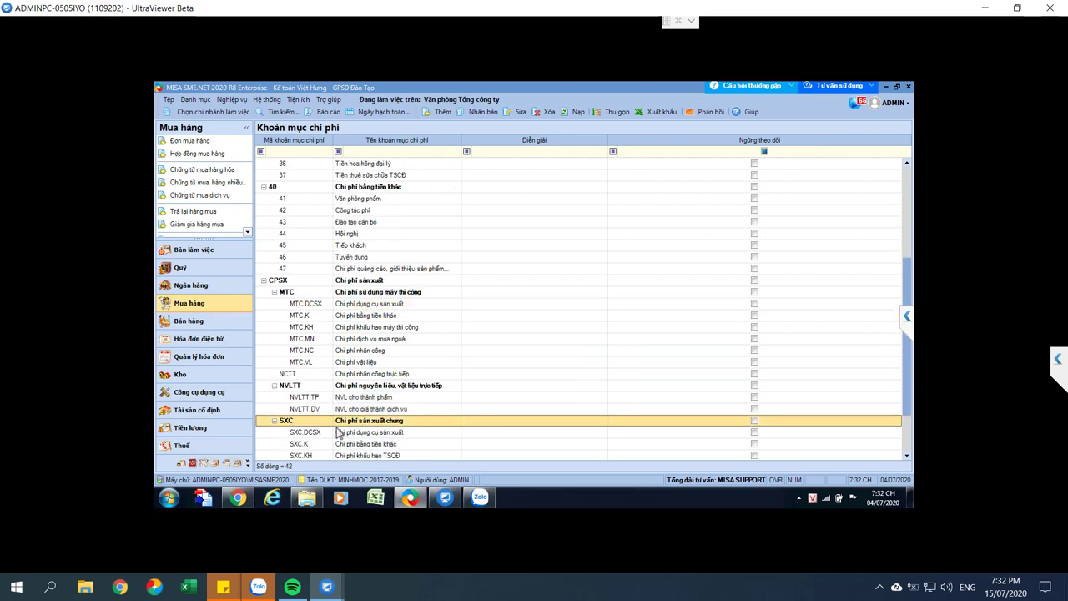
scroll(338, 432, "down", 1)
left_click(309, 422)
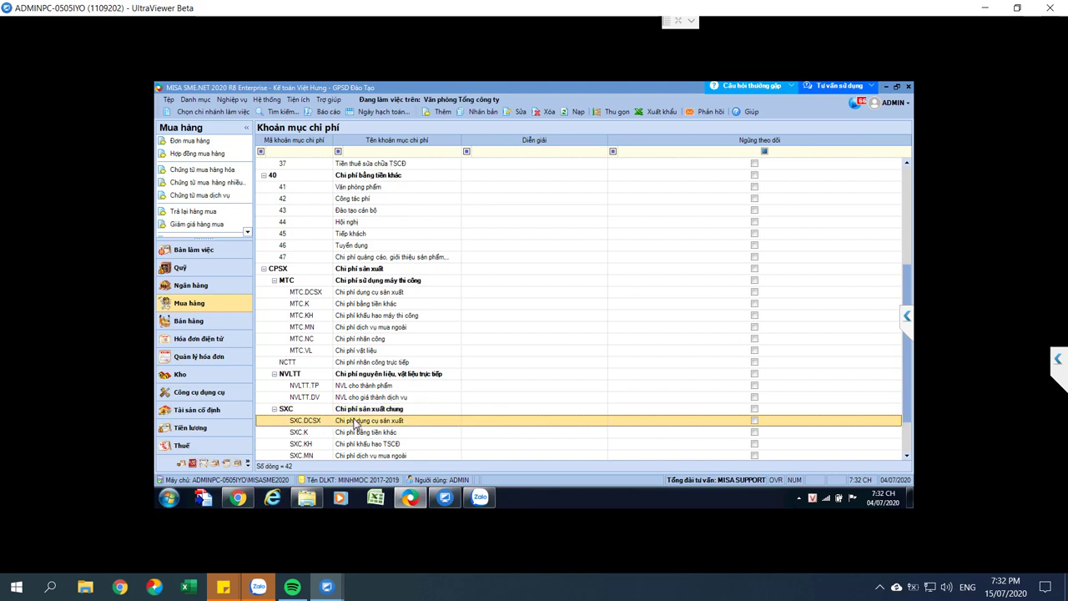
scroll(354, 423, "down", 1)
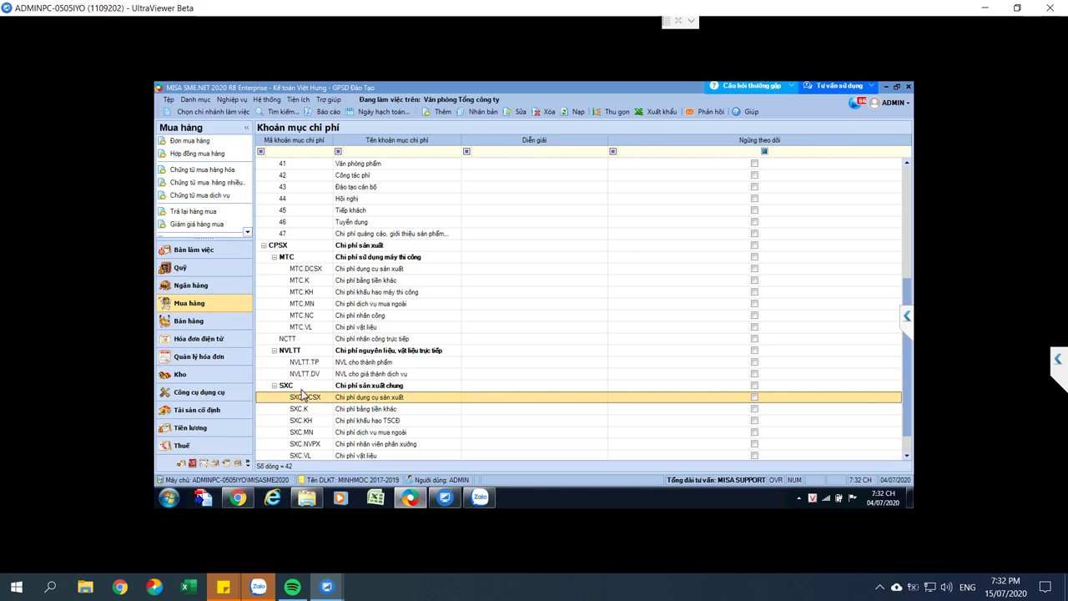
- Examine the sub-items of the SXC general production cost group, including SXC.K, SXC.DCSX, SXC.KH and SXC.MN
left_click(364, 409)
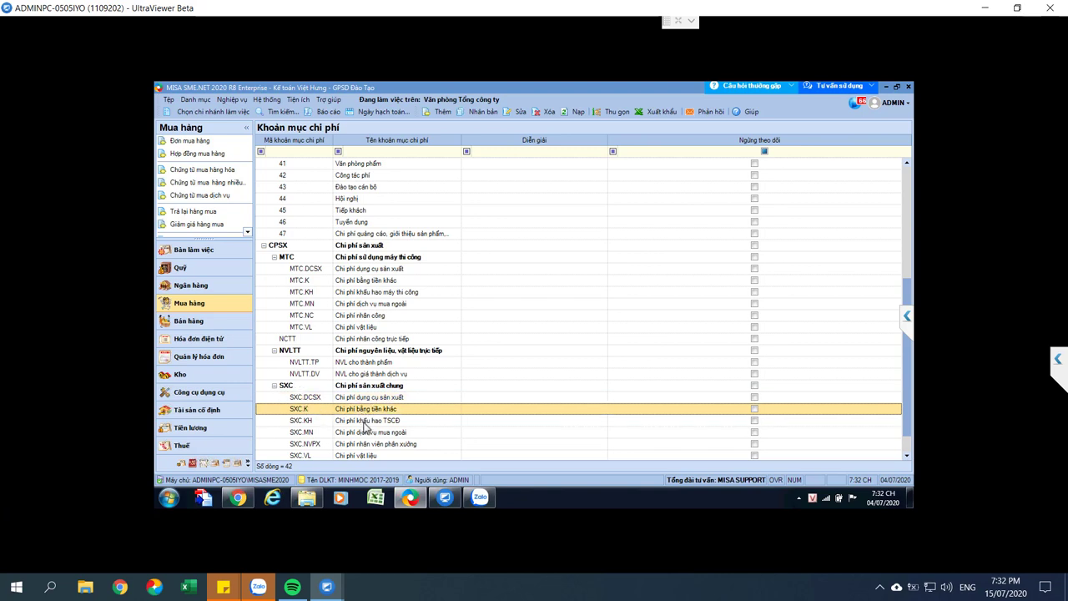
scroll(368, 430, "down", 1)
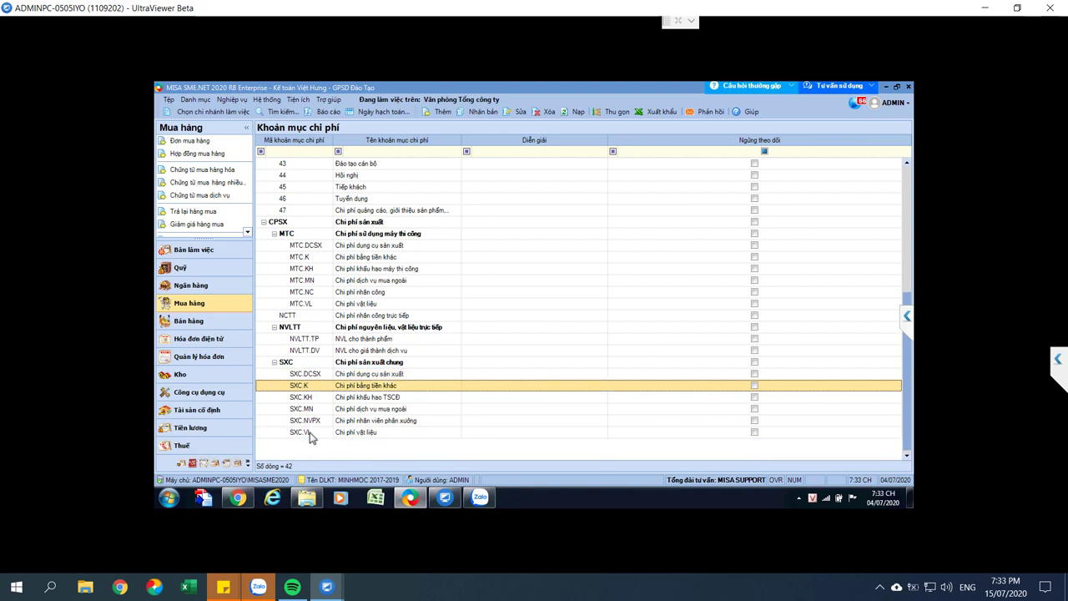
left_click(311, 375)
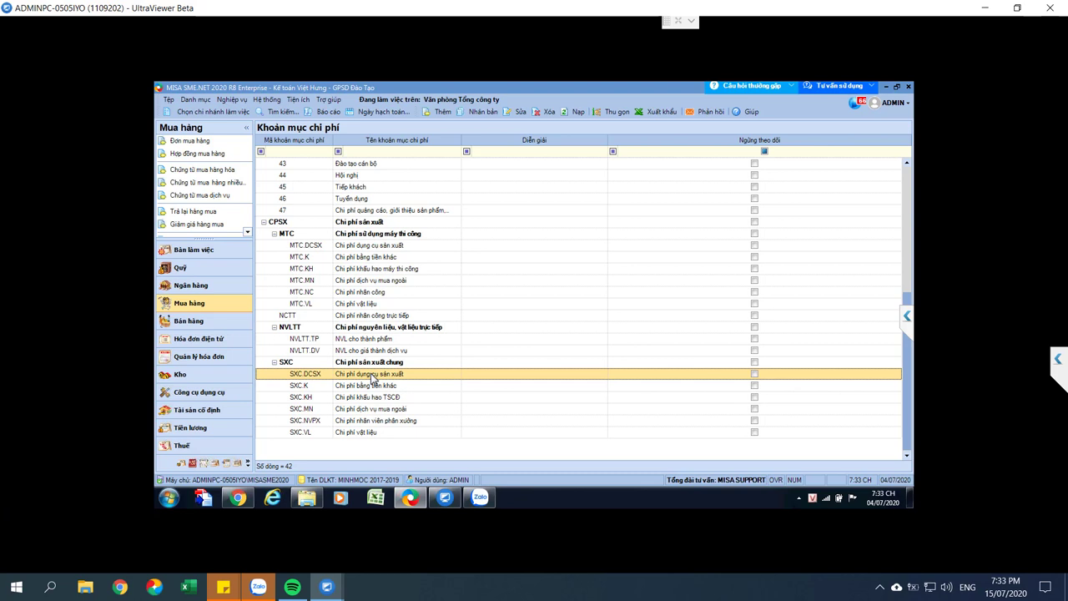
left_click(309, 399)
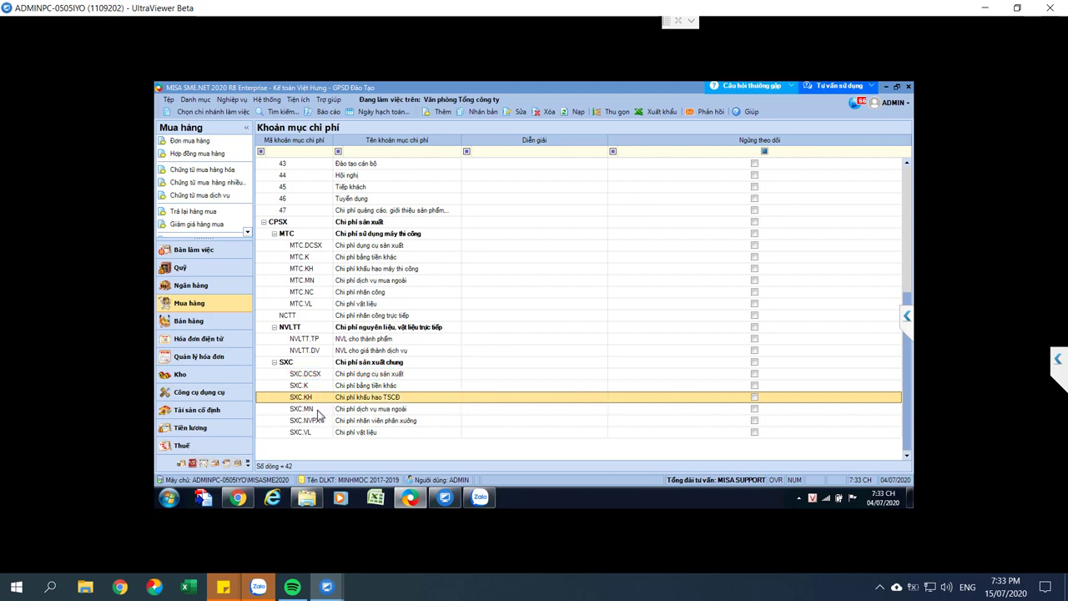
left_click(317, 410)
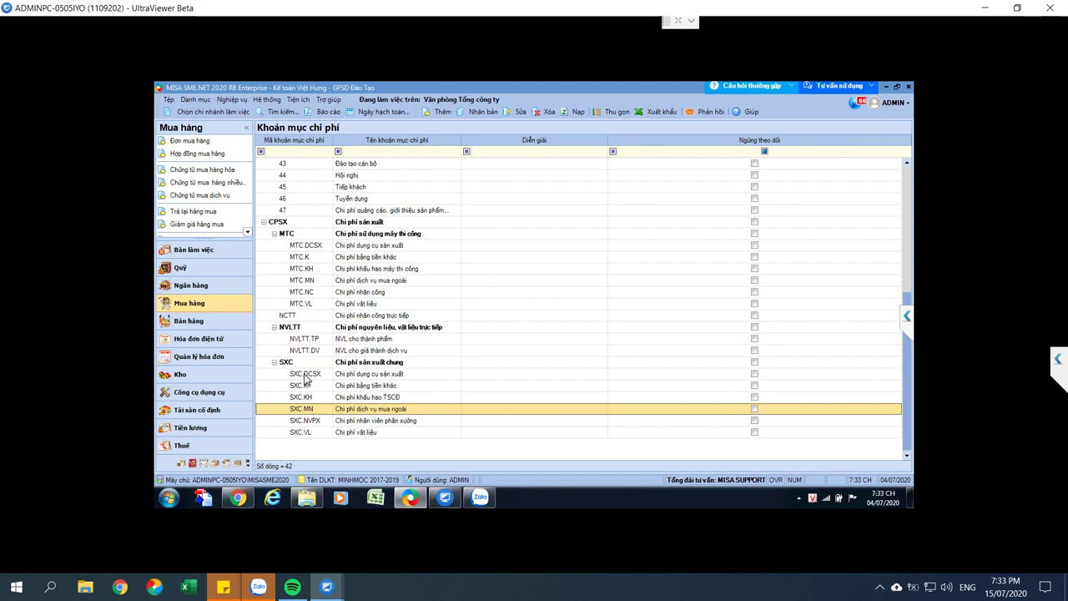
- Look over the cost item list from groups 30 and 40 through CPSX, ending on the direct labour item NCTT
scroll(314, 314, "up", 2)
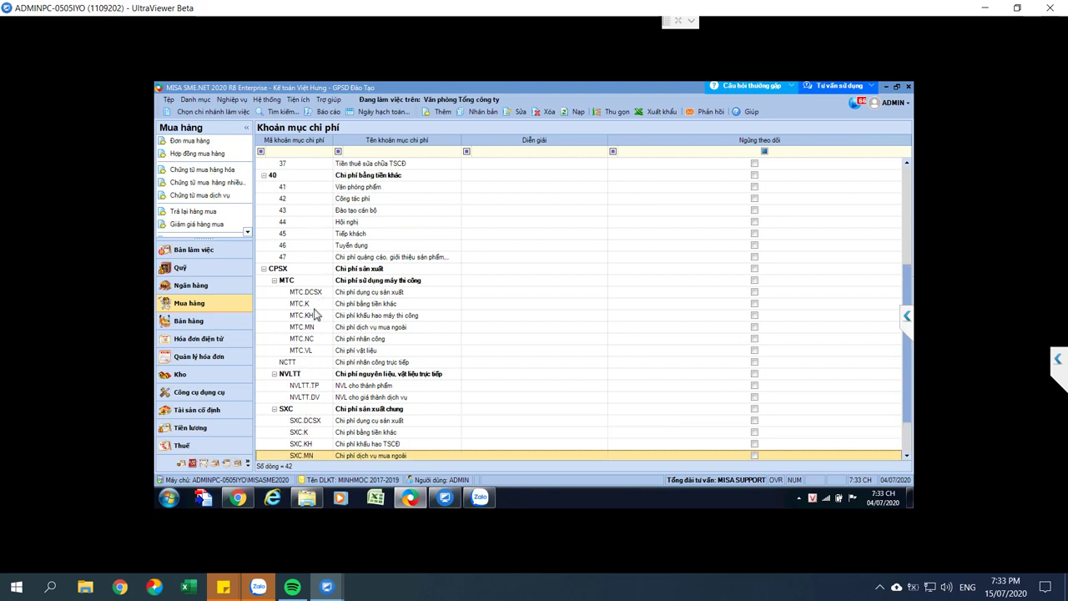
scroll(315, 315, "up", 2)
scroll(314, 314, "up", 2)
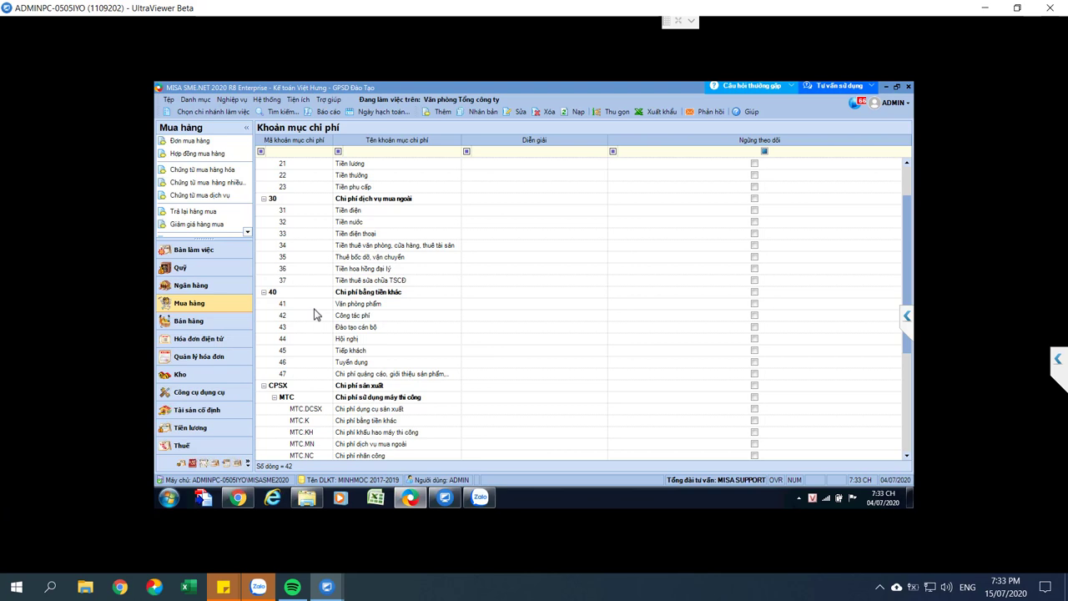
scroll(314, 314, "down", 3)
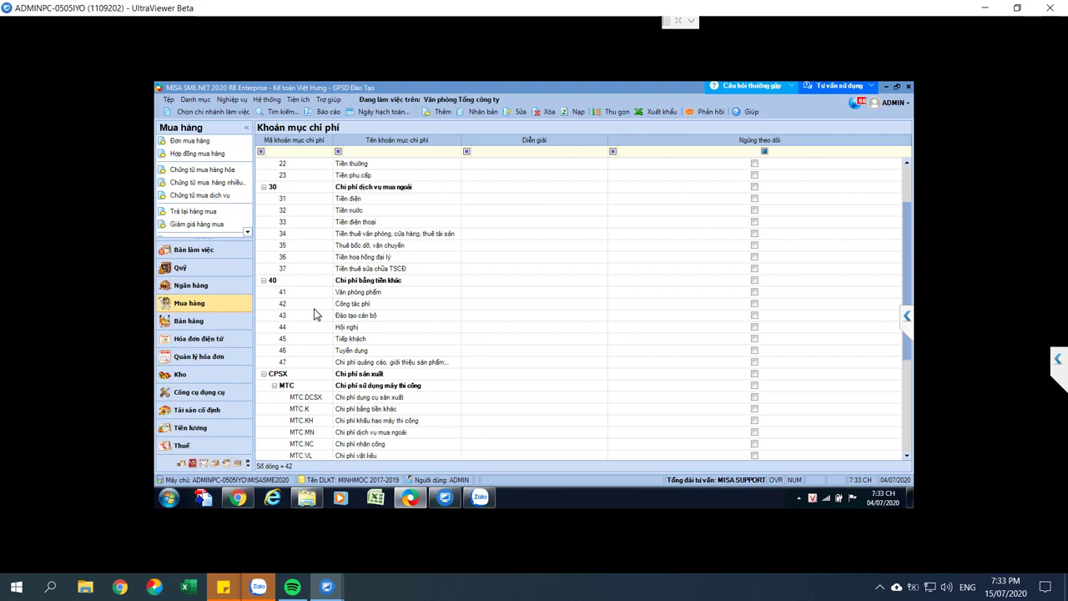
scroll(314, 314, "down", 1)
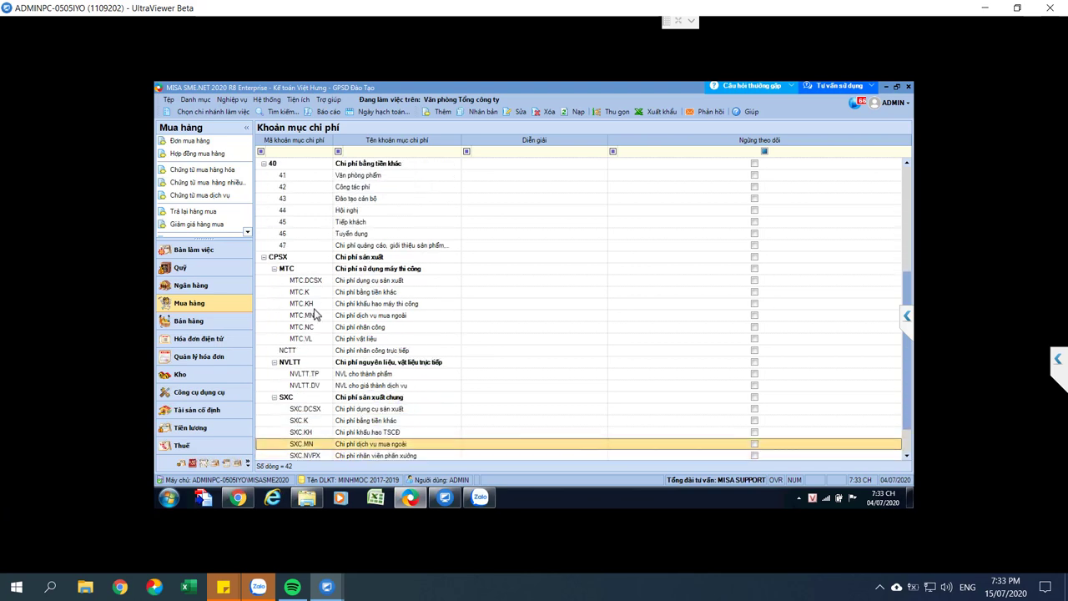
scroll(315, 313, "down", 1)
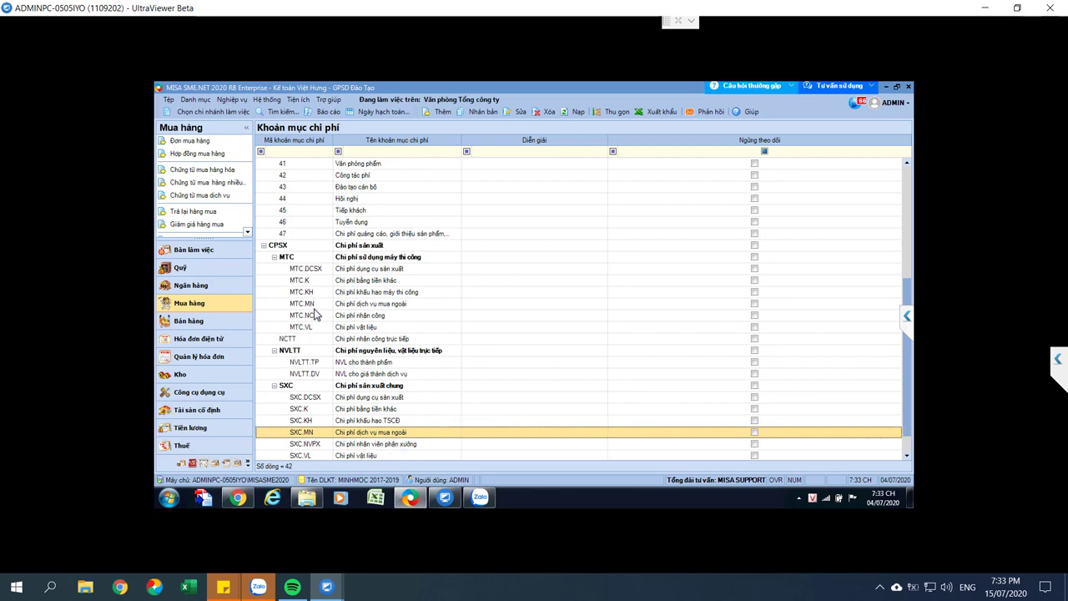
key("Up")
key("Up")
key("Up")
key("Up")
key("Up")
key("Up")
key("Up")
key("Up")
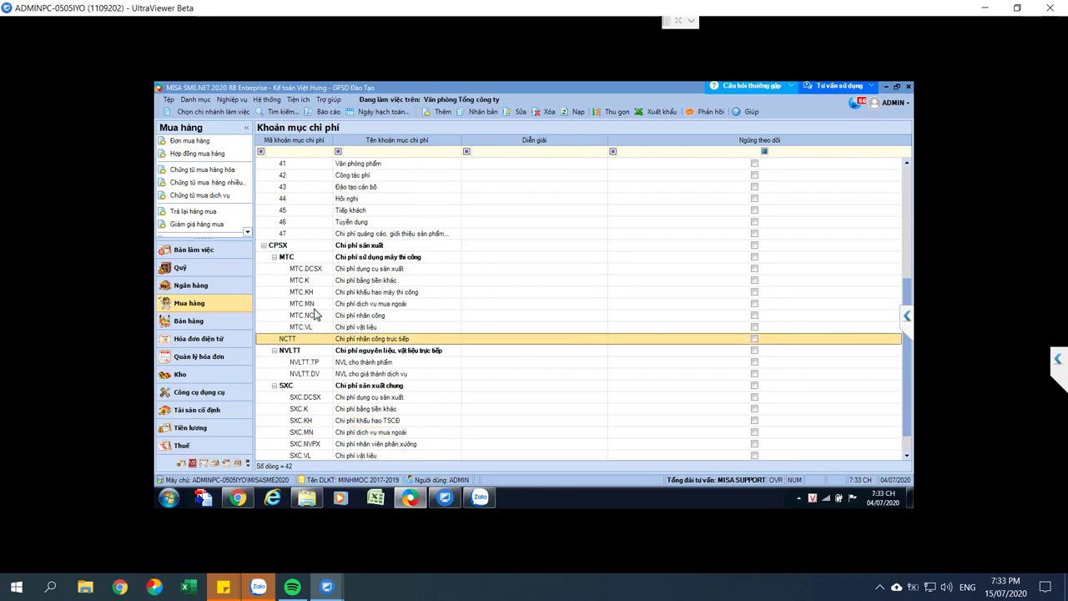